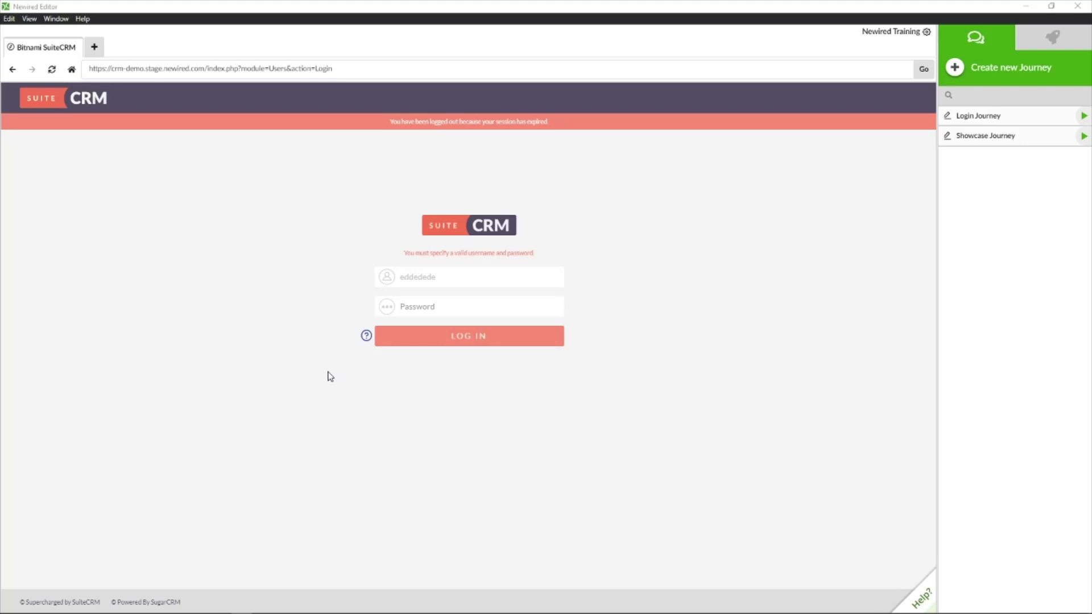
# - Activate the Login Journey and Showcase Journey, then show the tips list
pyautogui.moveTo(1055, 118)
pyautogui.click(1053, 37)
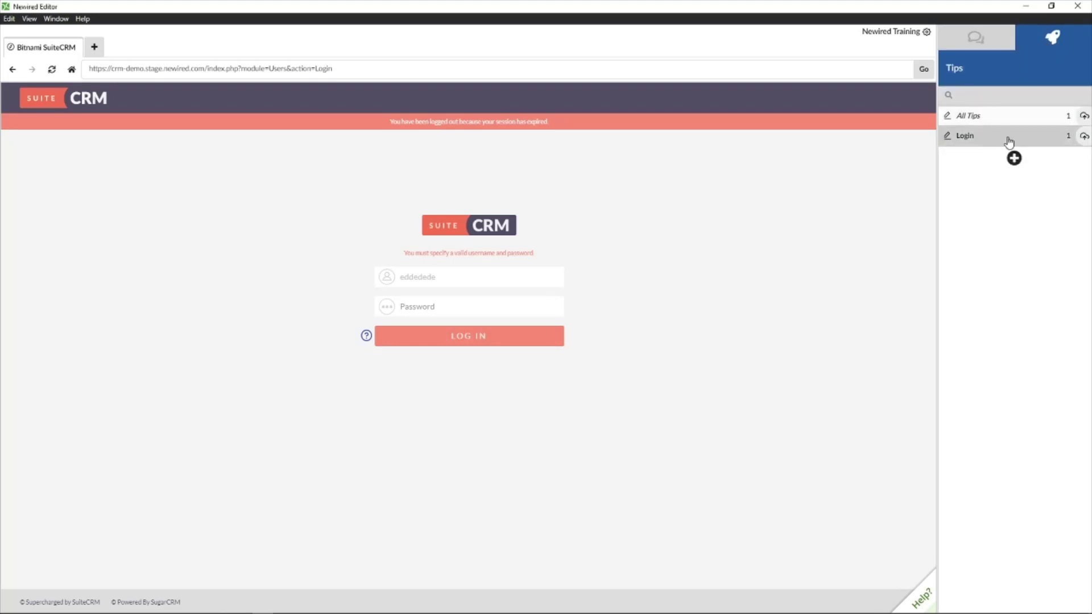
pyautogui.click(976, 36)
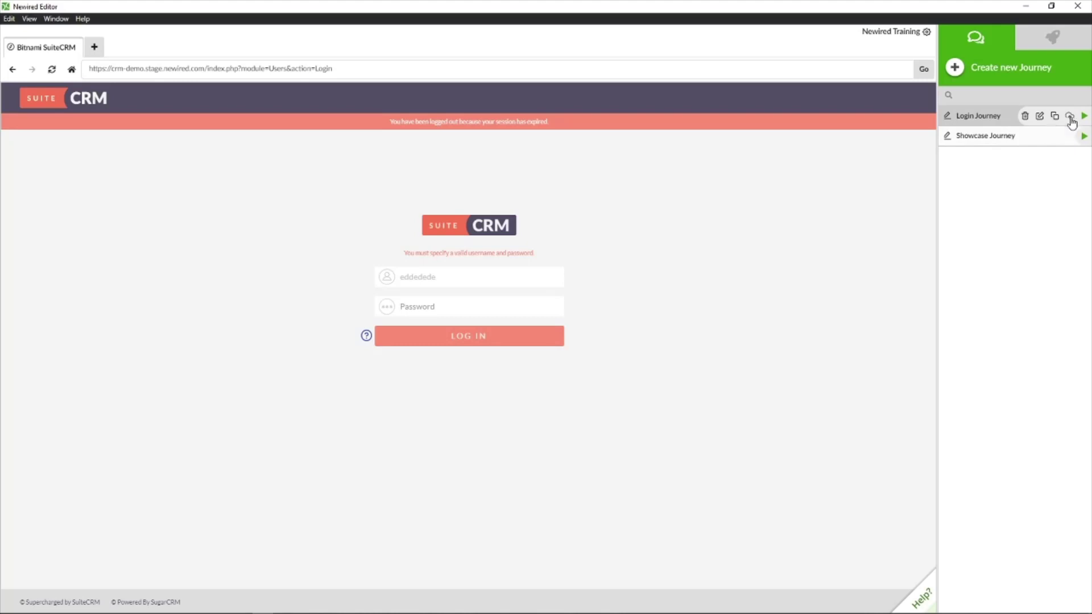
pyautogui.click(1071, 117)
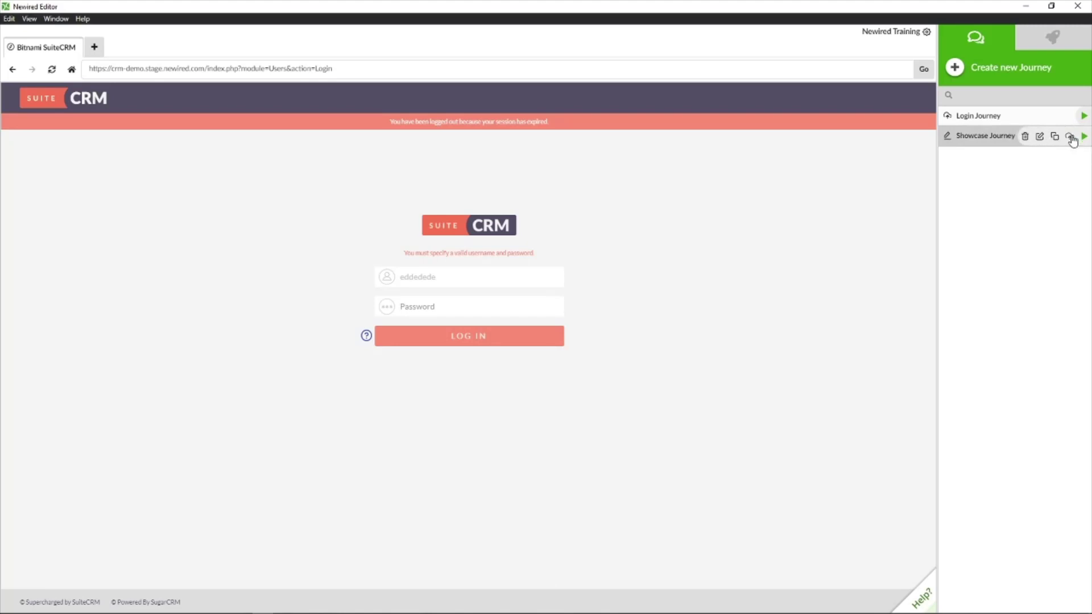
pyautogui.click(1071, 137)
pyautogui.click(1057, 43)
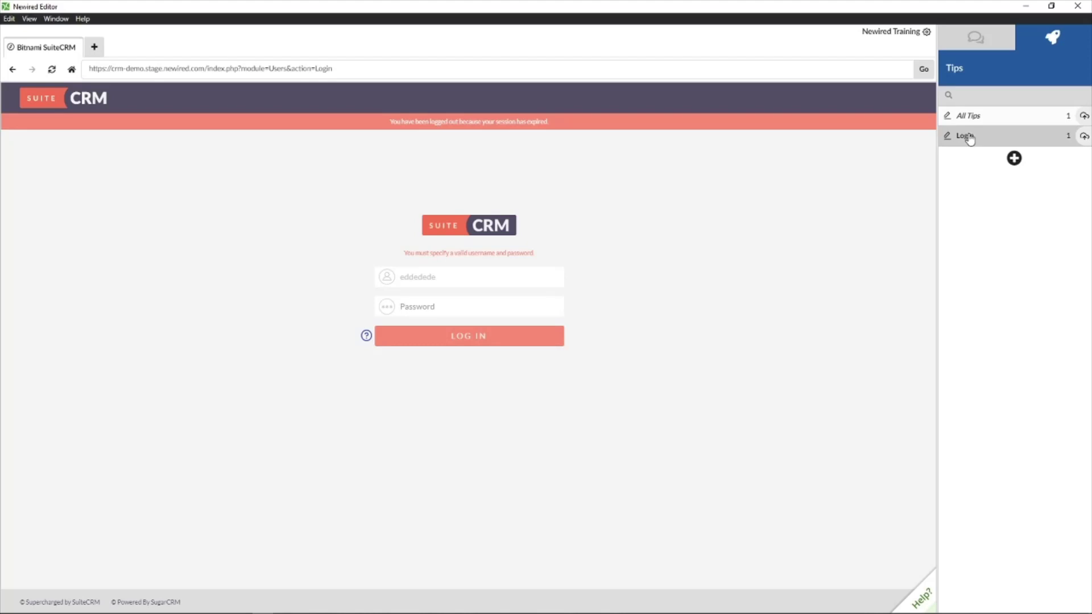
# - Activate every tip in the Login group and go back to the journeys list
pyautogui.click(1085, 137)
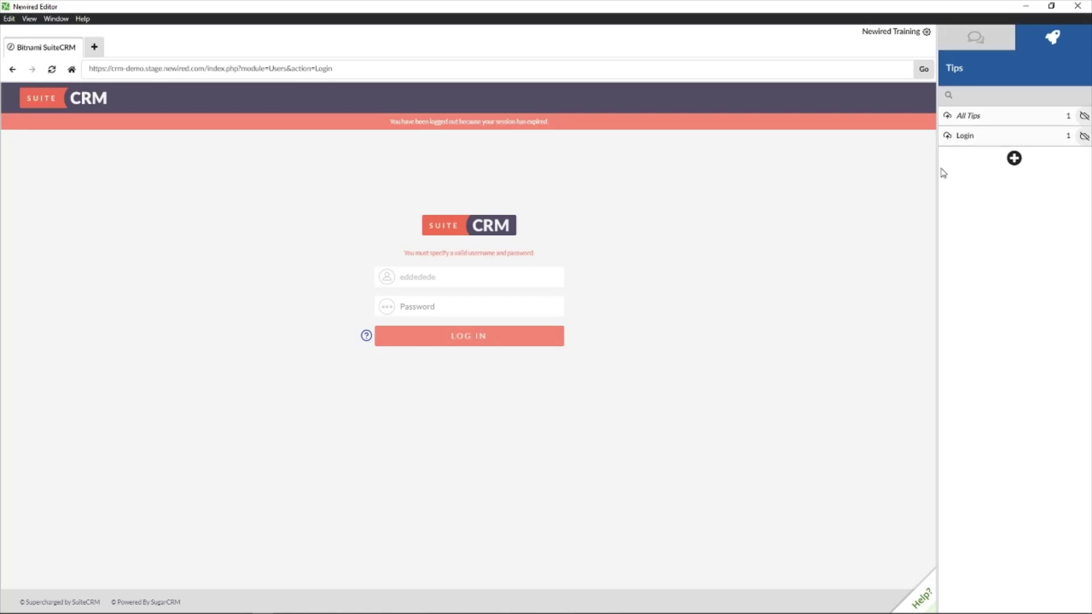
pyautogui.click(989, 51)
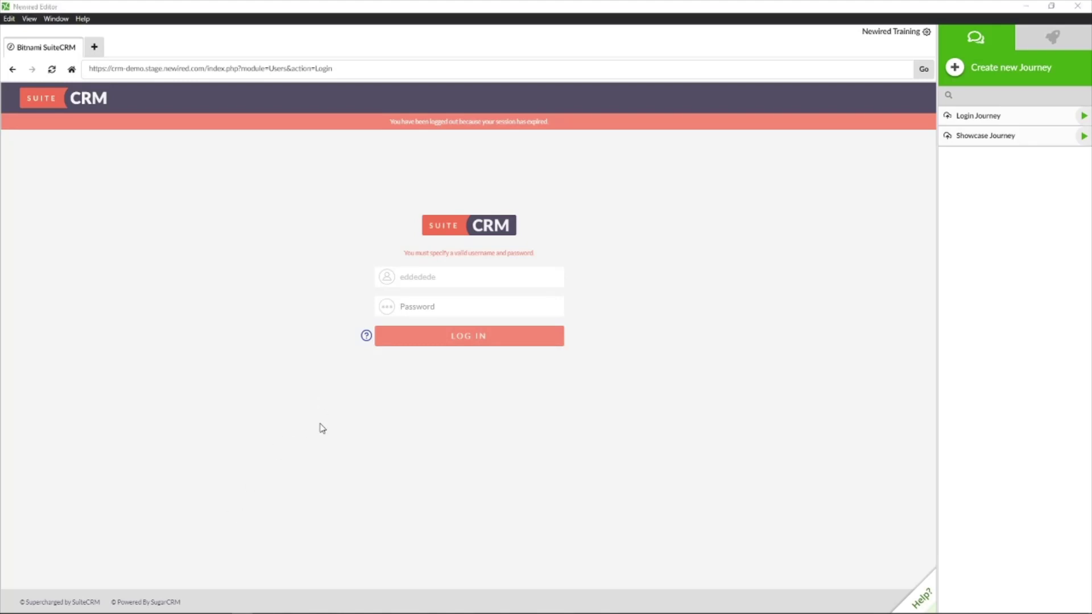
pyautogui.press('super')
# - Bring up the Newired Portal browser window and open the Newired Training Publishing page
pyautogui.moveTo(122, 602)
pyautogui.click(187, 560)
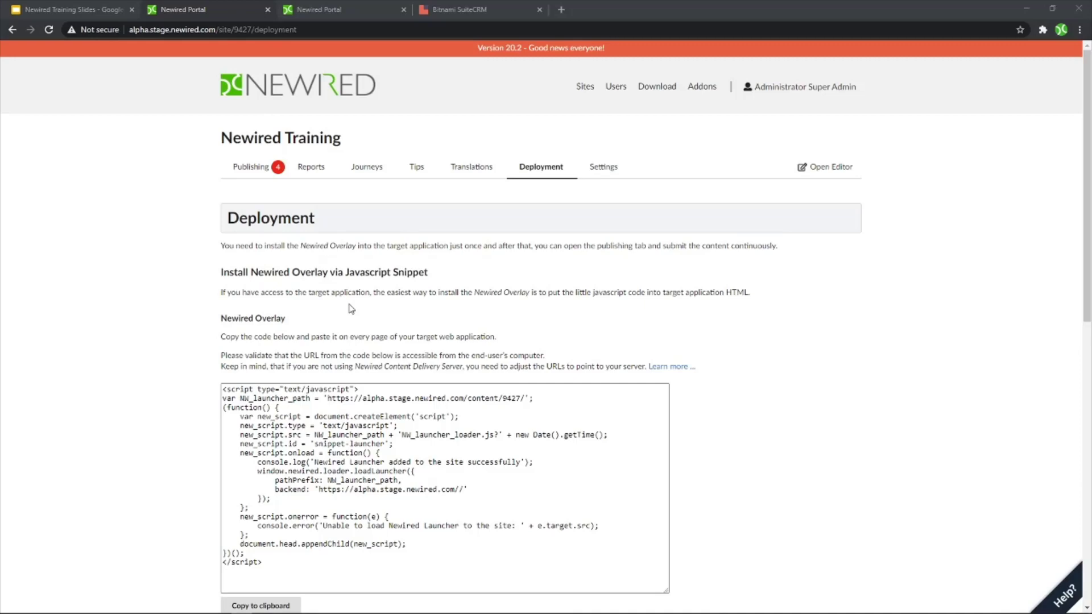
pyautogui.scroll(-3, 438, 266)
pyautogui.scroll(2, 294, 153)
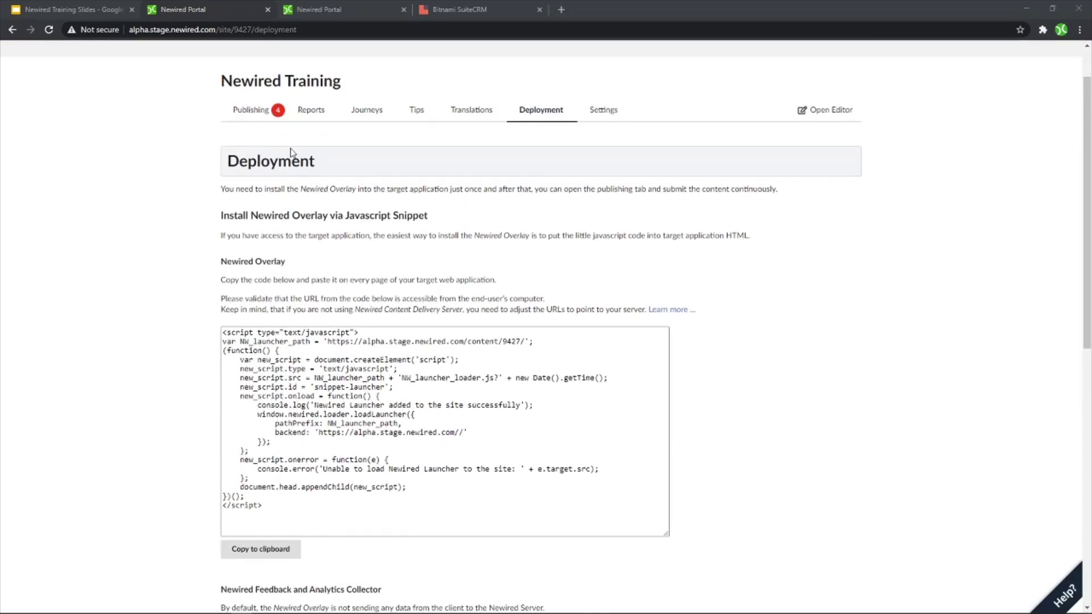
pyautogui.click(259, 111)
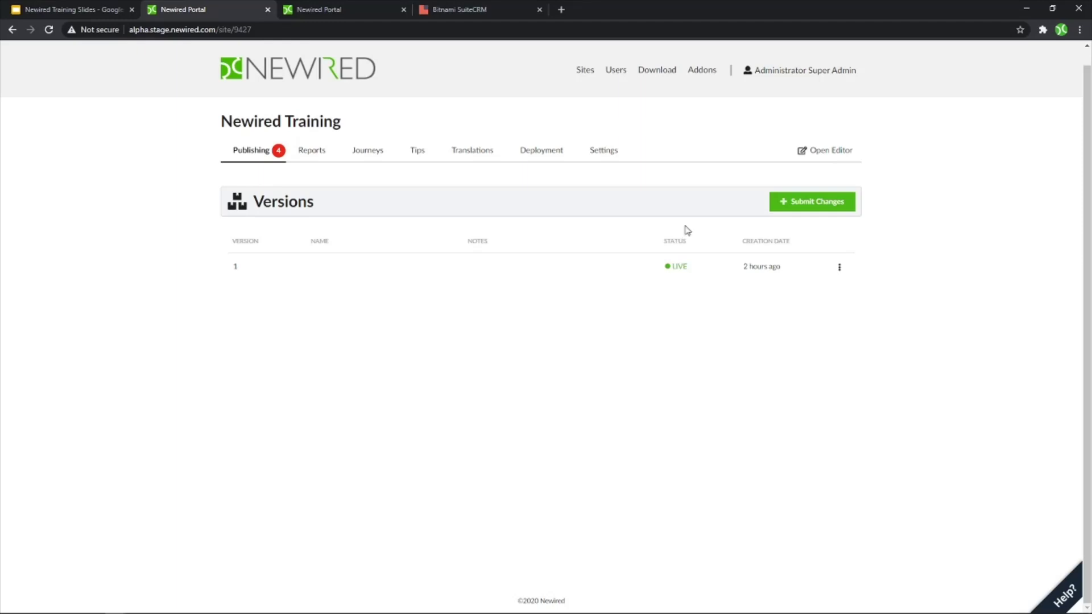
# - Submit the 4 pending changes as new version 2 named 'my new version'
pyautogui.click(839, 211)
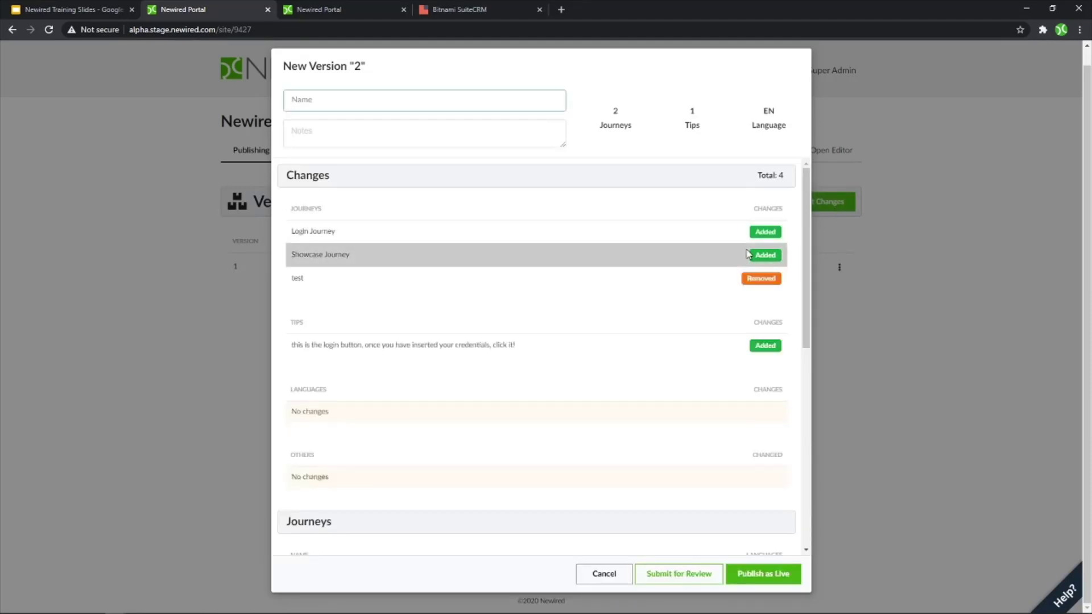
pyautogui.click(435, 100)
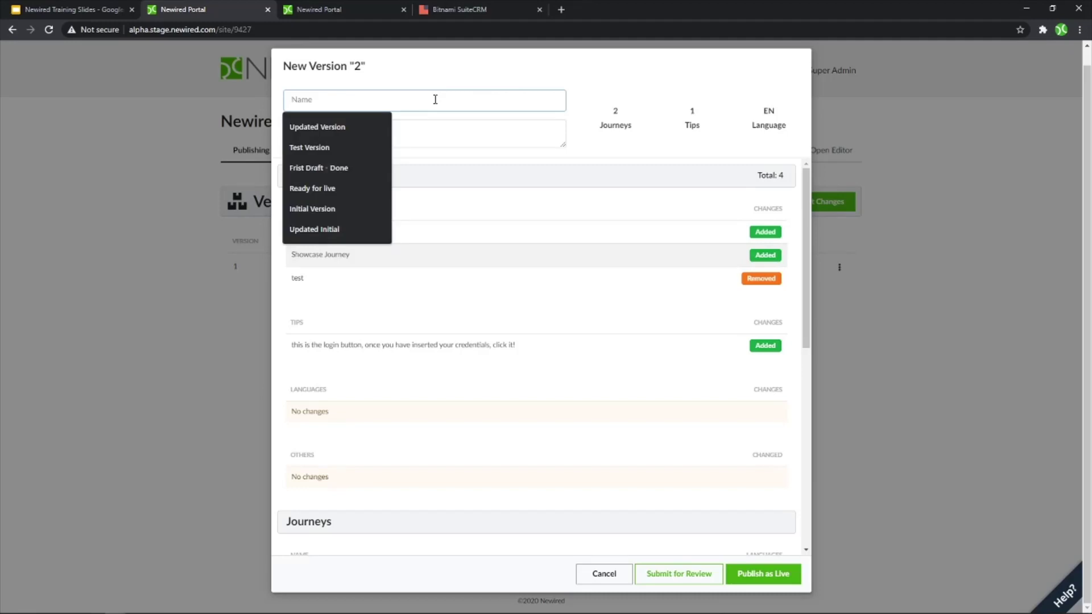
pyautogui.write('my ')
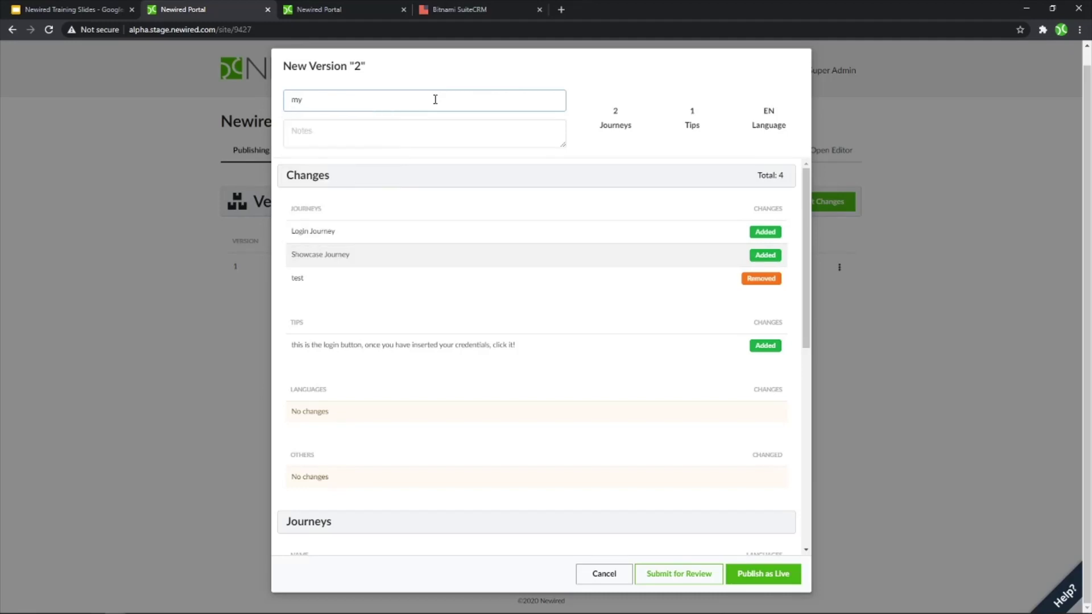
pyautogui.write('new version')
pyautogui.click(474, 130)
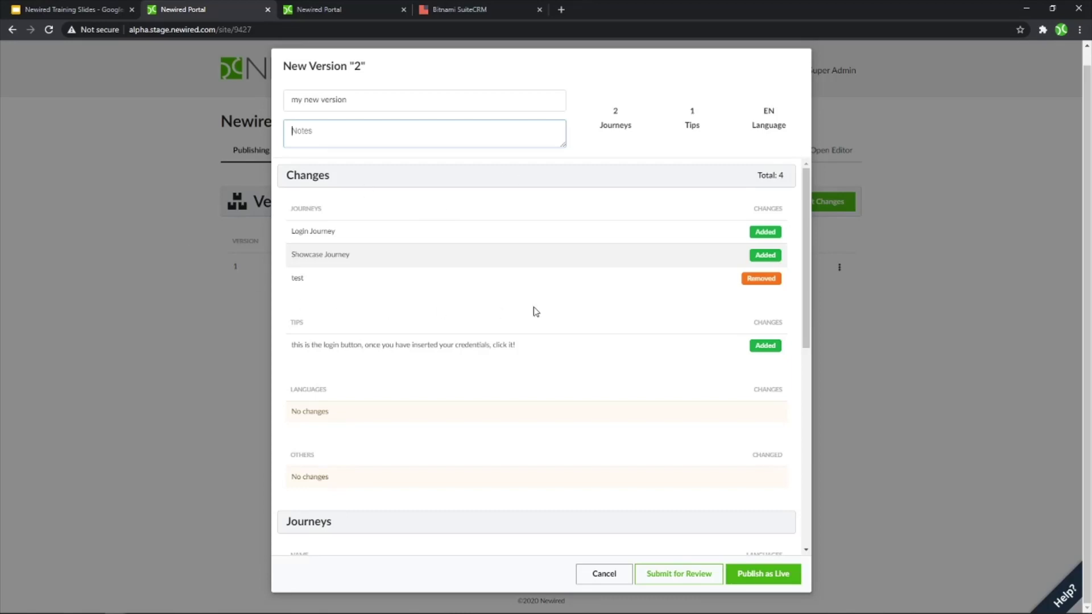
pyautogui.scroll(-8, 534, 310)
pyautogui.scroll(8, 551, 366)
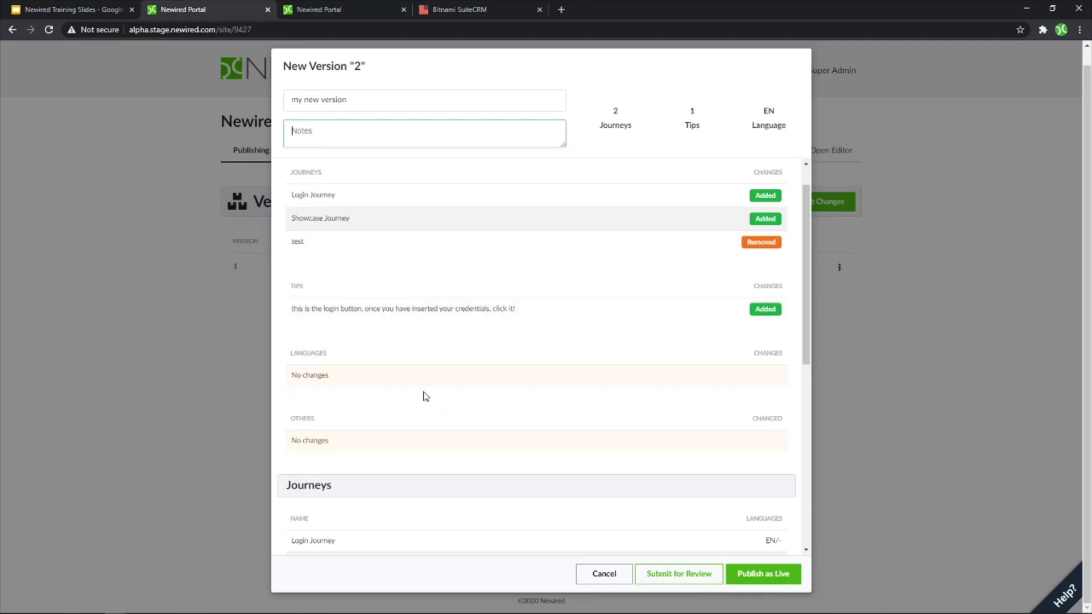
pyautogui.scroll(-2, 423, 393)
pyautogui.scroll(-5, 385, 356)
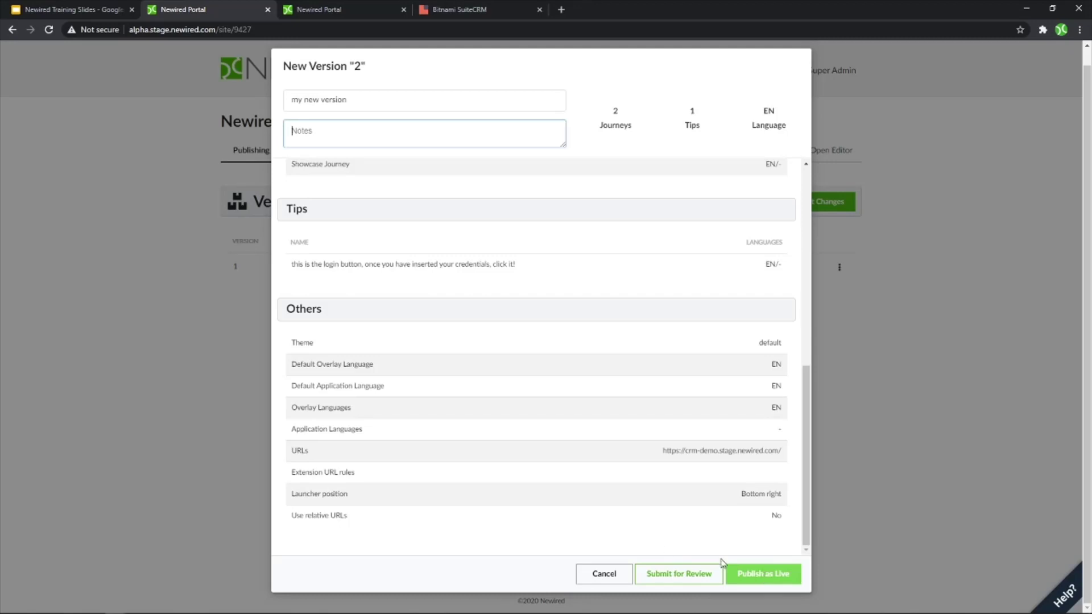
# - Submit version 2 for review, dismiss the confirmation, and open live version 1's details
pyautogui.click(693, 579)
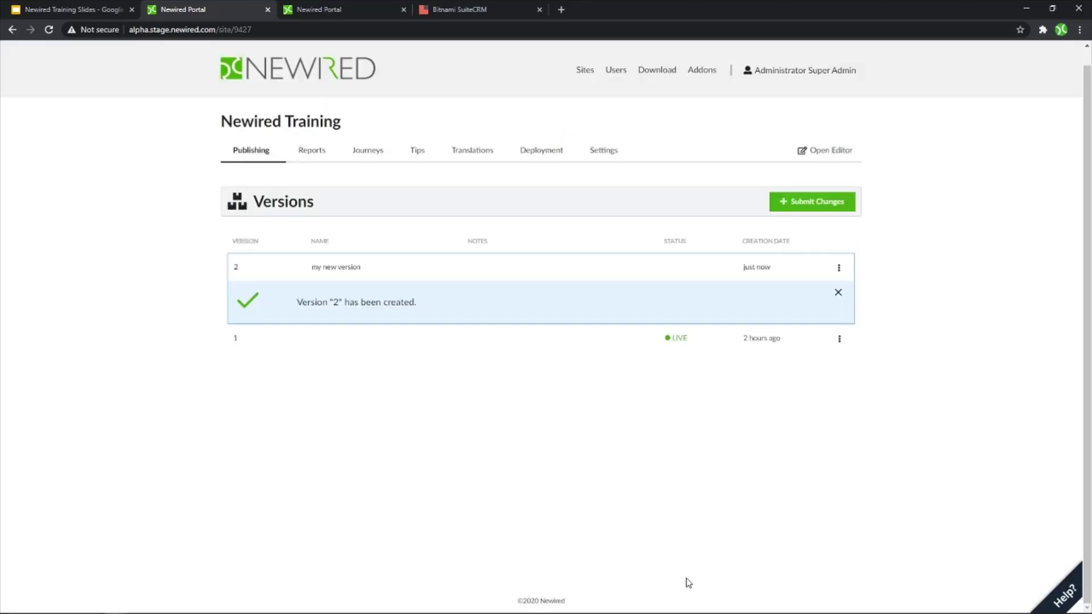
pyautogui.click(839, 294)
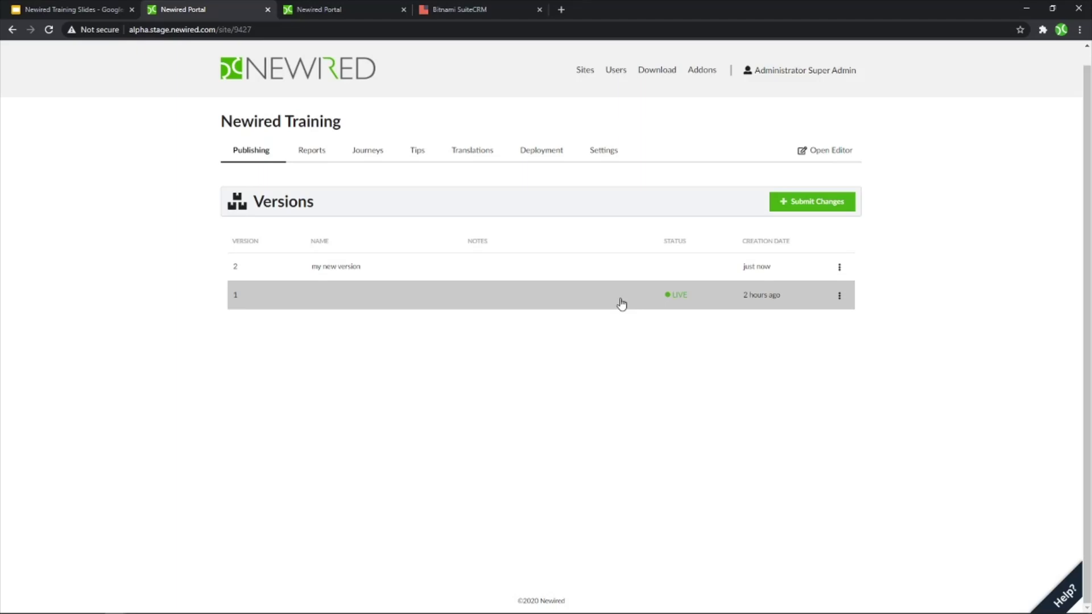
pyautogui.click(398, 298)
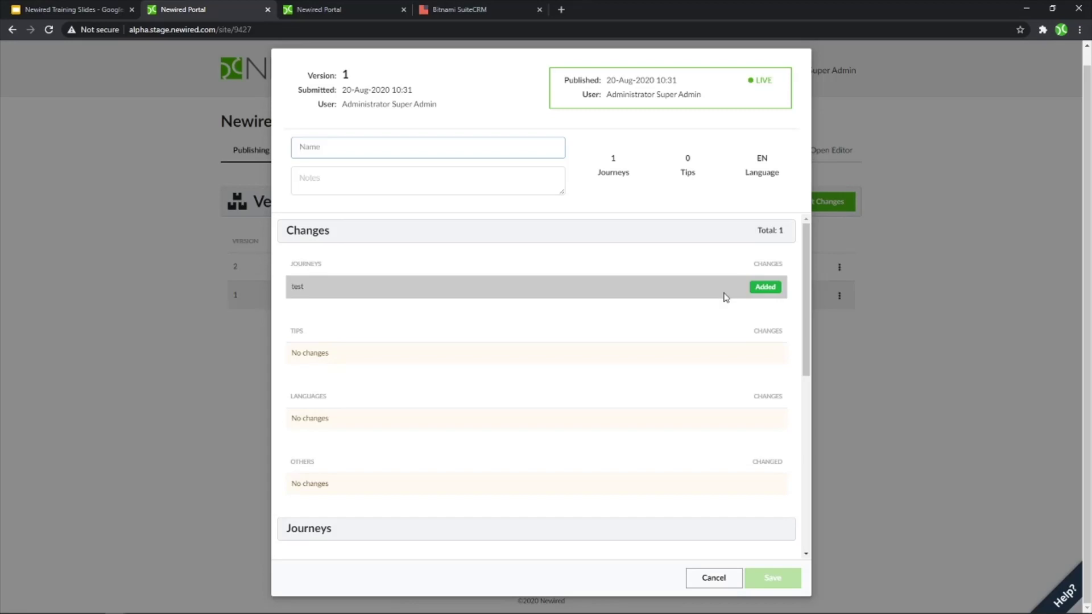
# - Cancel out of the version 1 details to get back to the Versions list
pyautogui.click(730, 579)
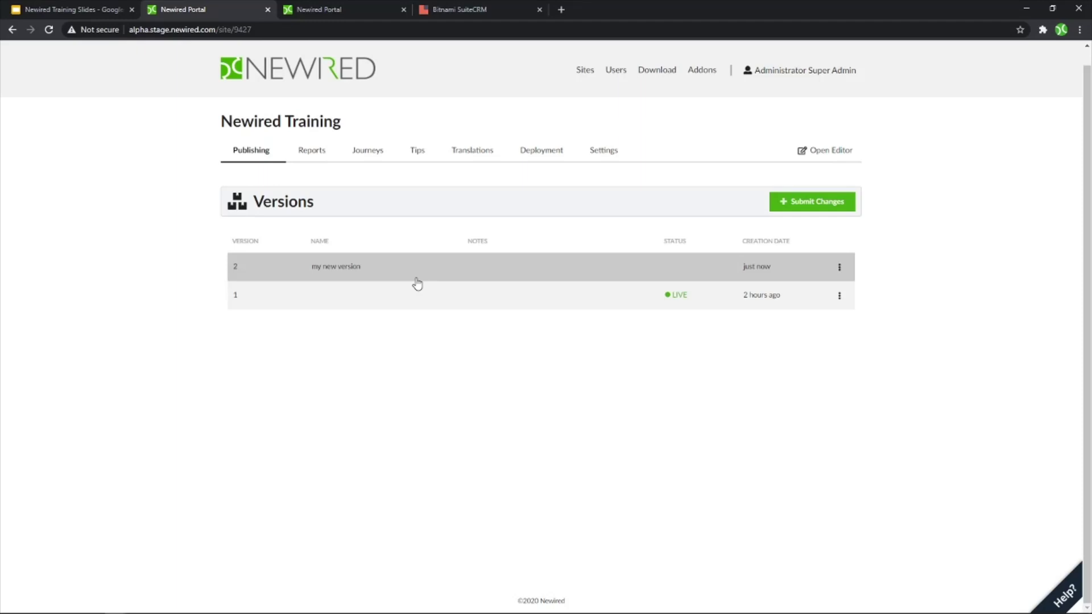
# - Preview version 2 'my new version' in this browser from its options menu
pyautogui.click(840, 267)
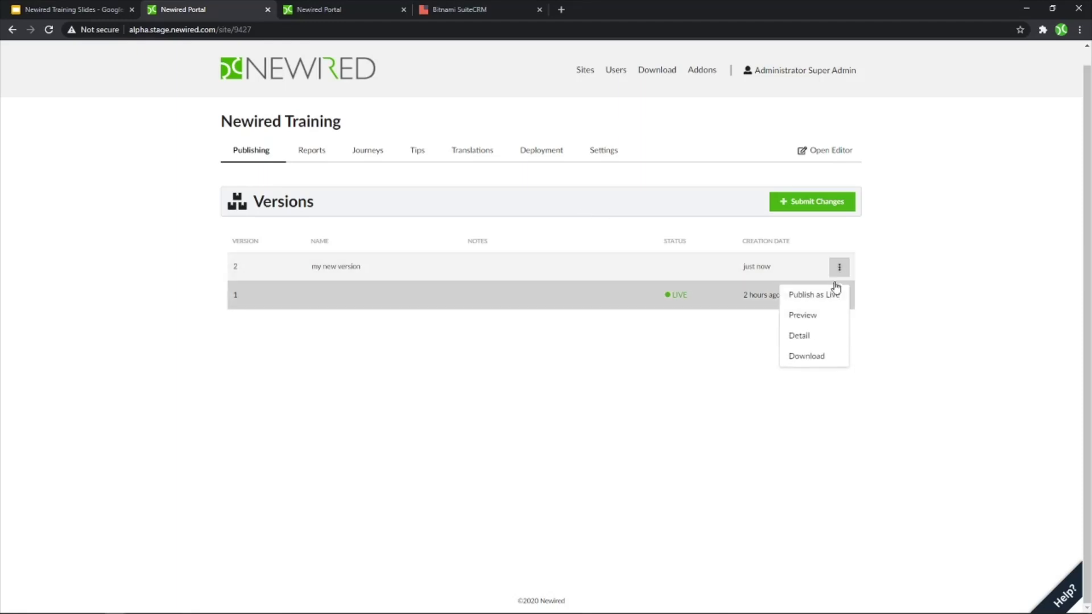
pyautogui.click(814, 316)
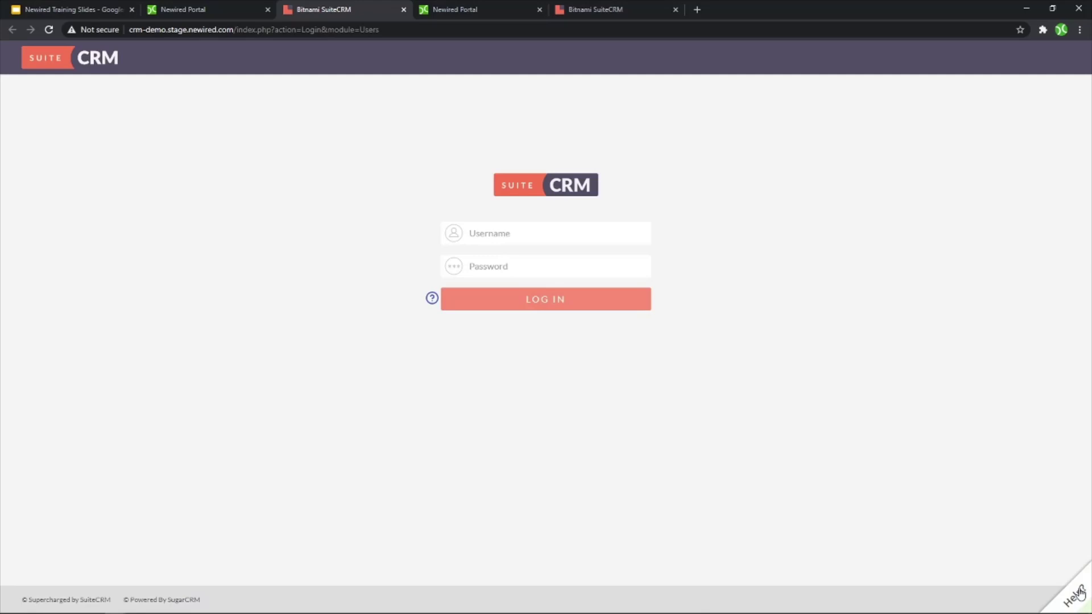
# - Start the Login Journey from Help? and log in to SuiteCRM with the demo account credentials
pyautogui.click(1080, 595)
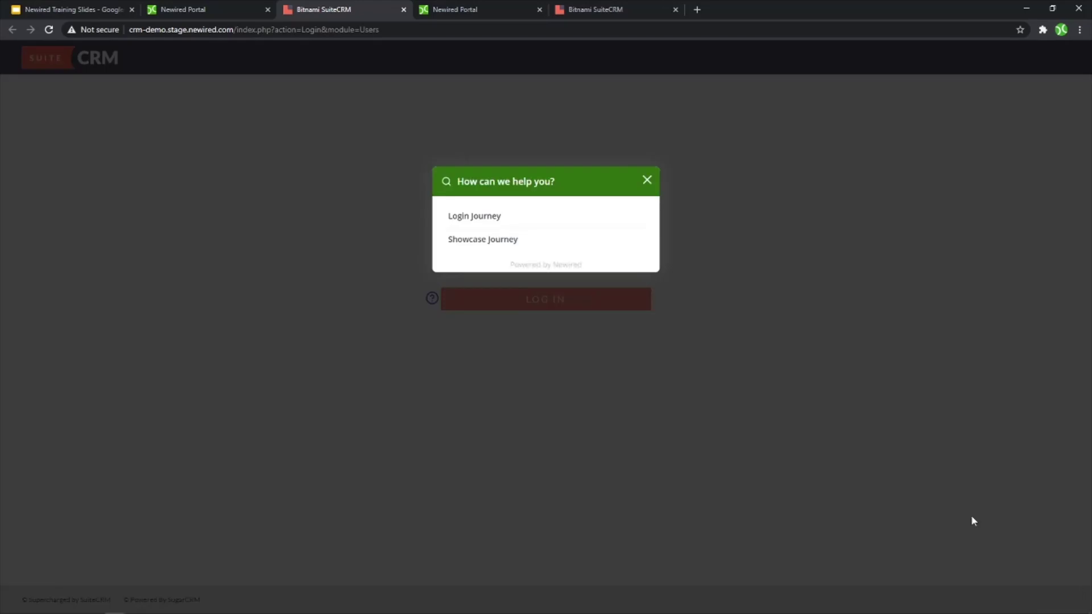
pyautogui.click(540, 226)
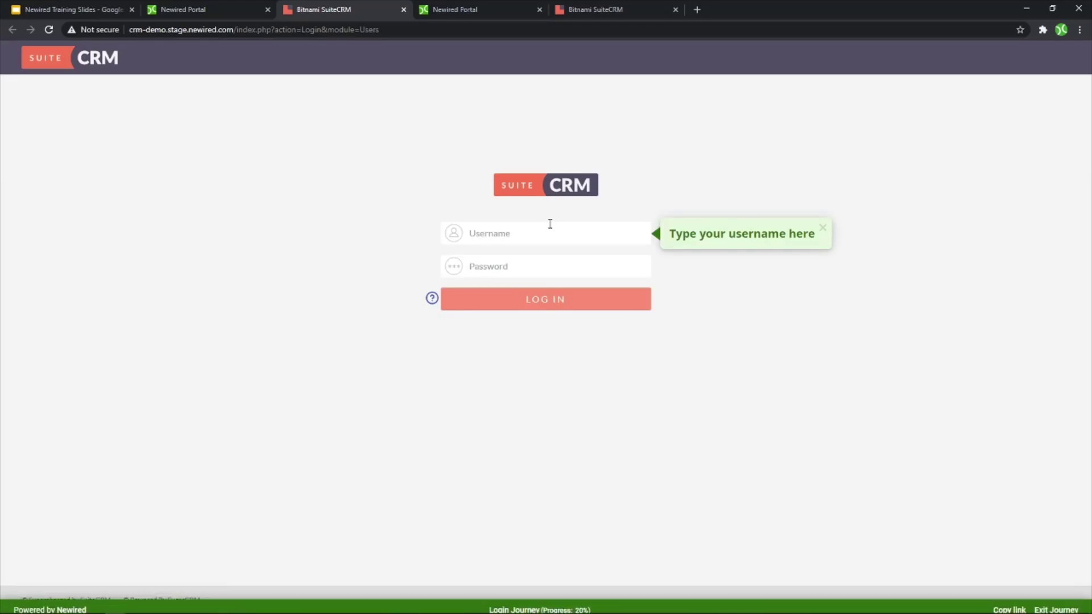
pyautogui.write('demo')
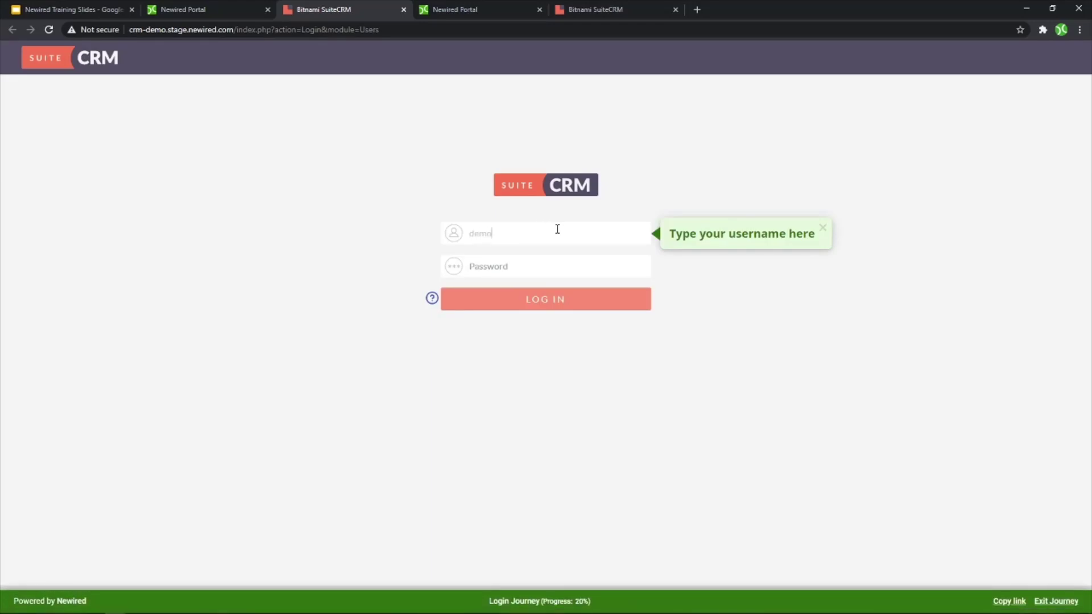
pyautogui.press('Tab')
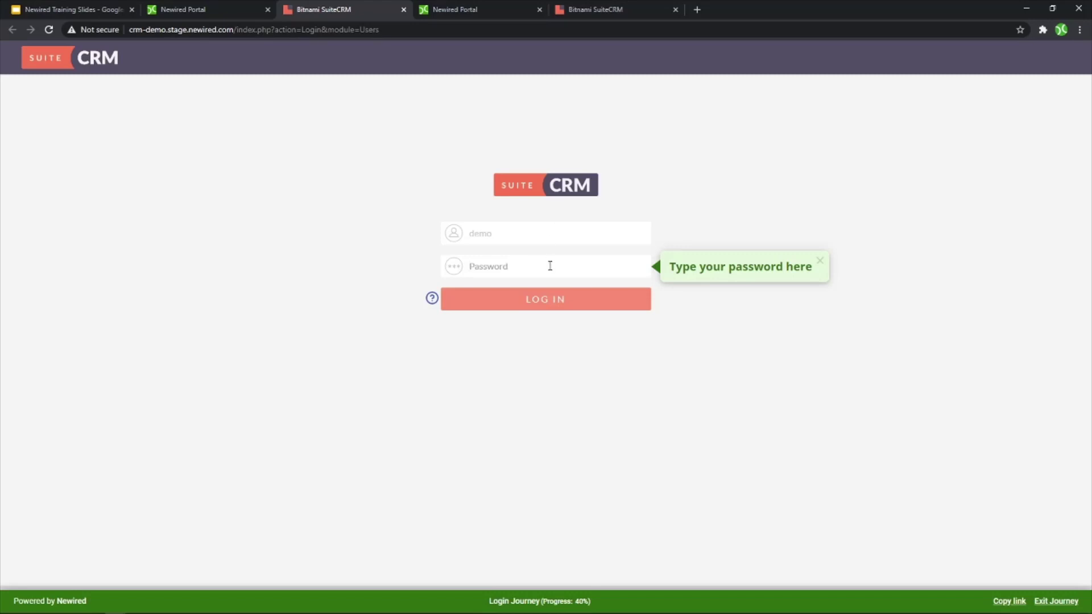
pyautogui.write('••••••')
pyautogui.press('BackSpace')
pyautogui.press('BackSpace')
pyautogui.press('BackSpace')
pyautogui.press('BackSpace')
pyautogui.press('BackSpace')
pyautogui.write('••••')
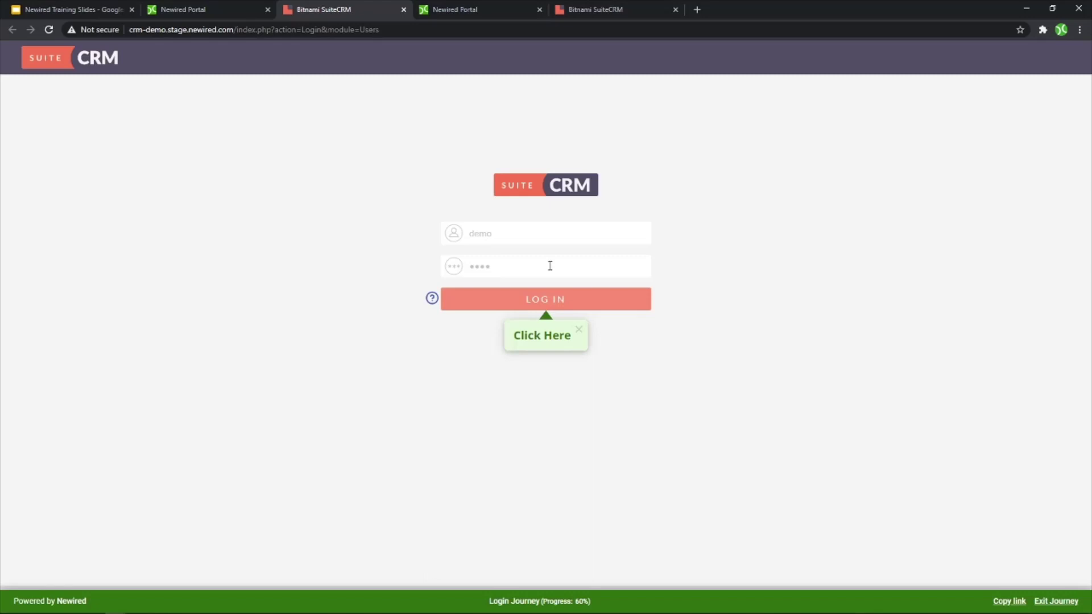
pyautogui.click(586, 306)
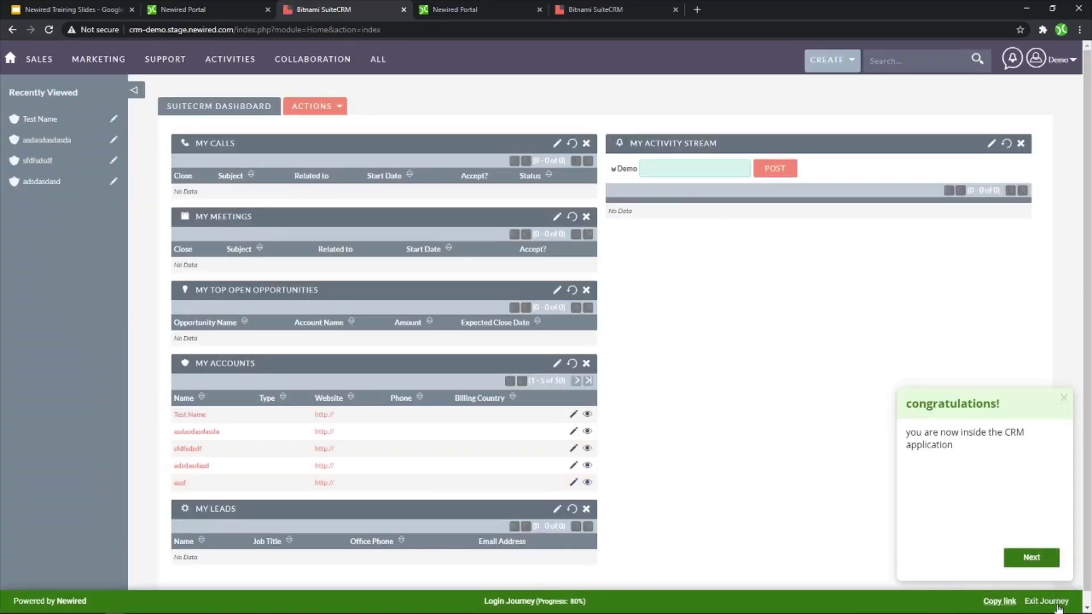
# - Finish the journey, log out of SuiteCRM, and return to the Newired Portal versions page
pyautogui.click(1041, 560)
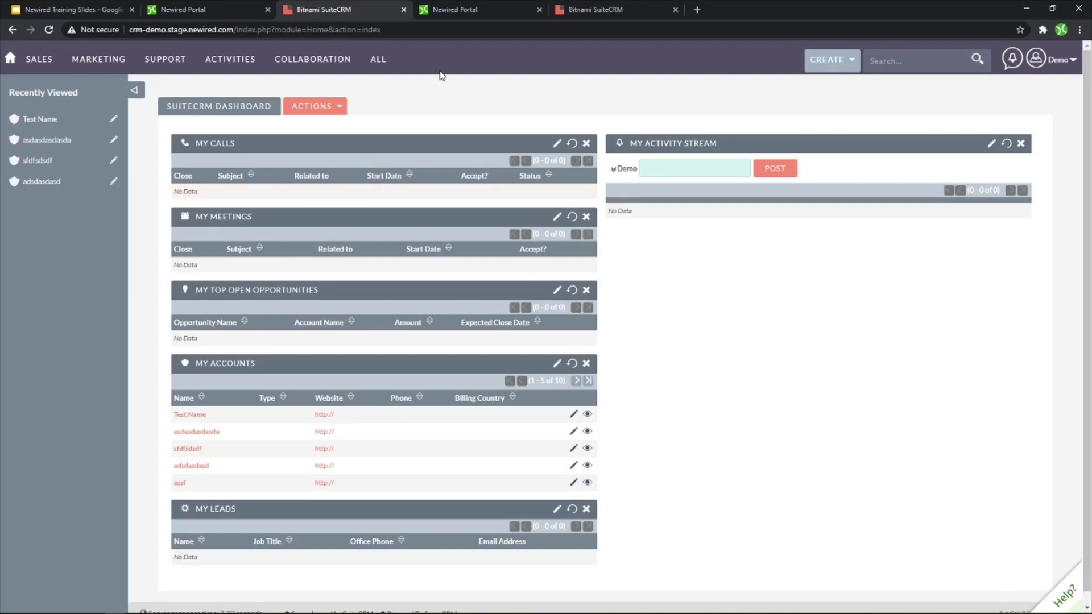
pyautogui.click(1037, 59)
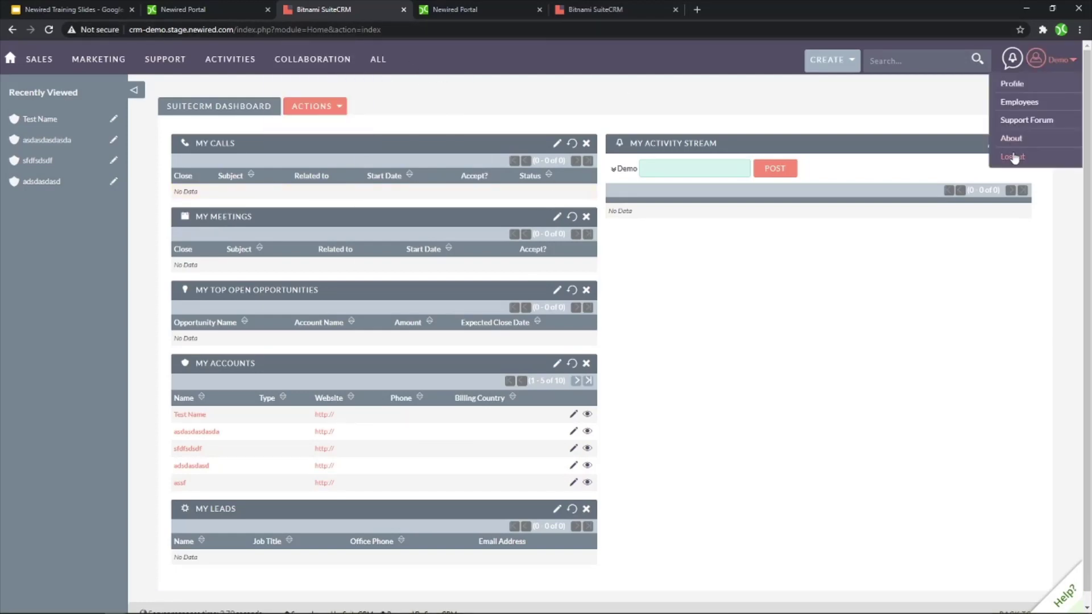
pyautogui.click(1009, 111)
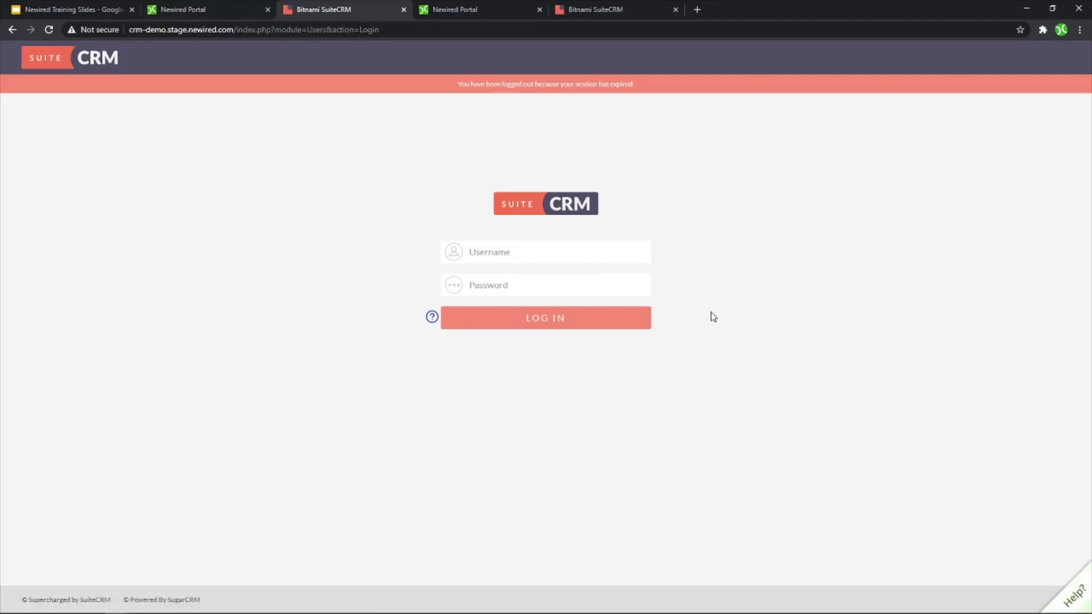
pyautogui.click(234, 6)
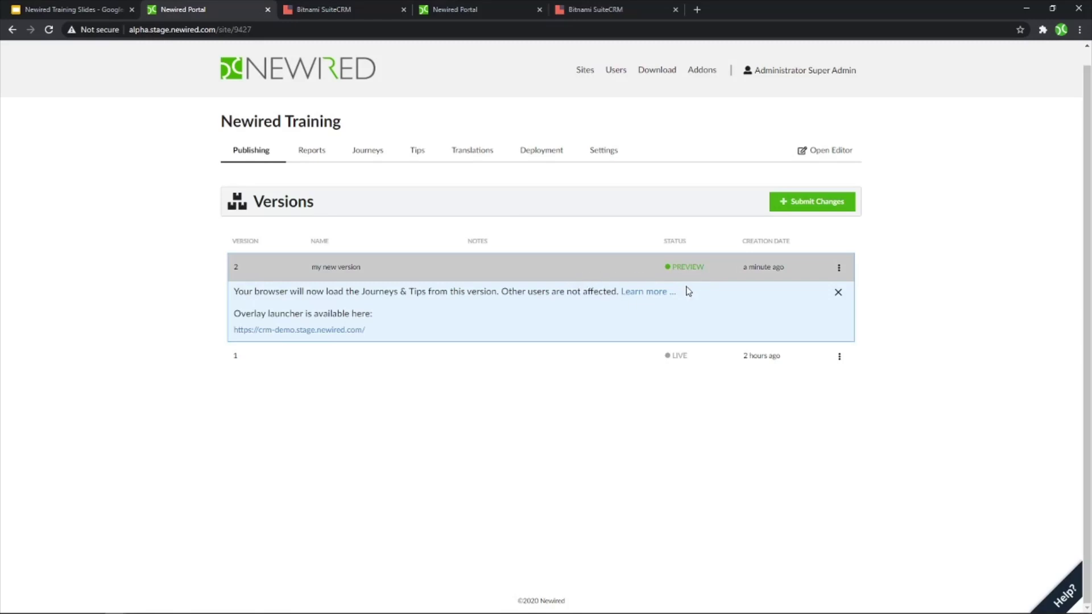
# - Publish version 2 as the live version, then reload the SuiteCRM login page
pyautogui.click(838, 292)
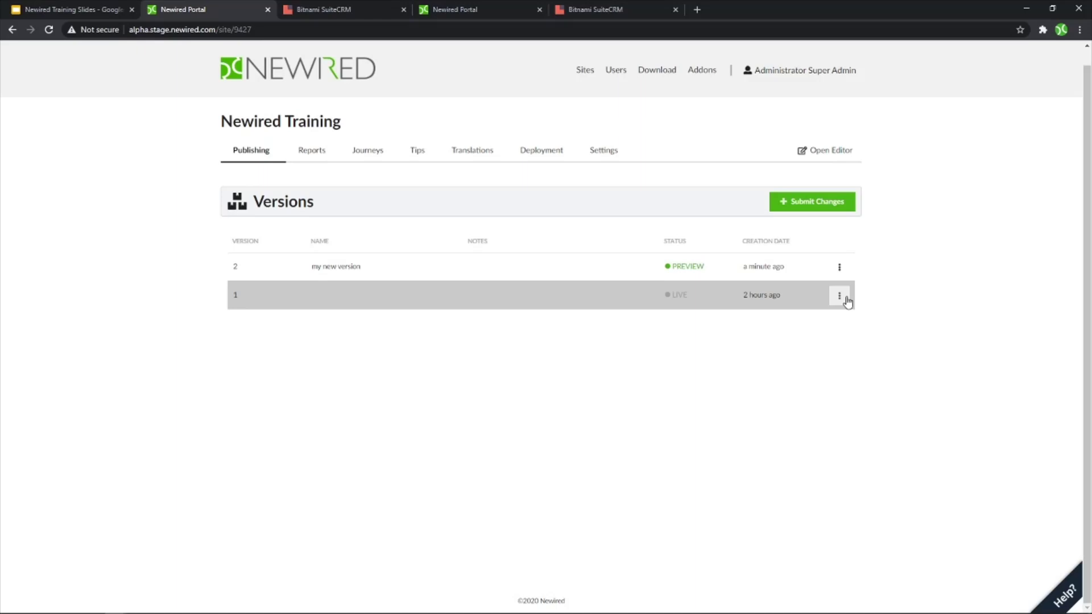
pyautogui.click(847, 276)
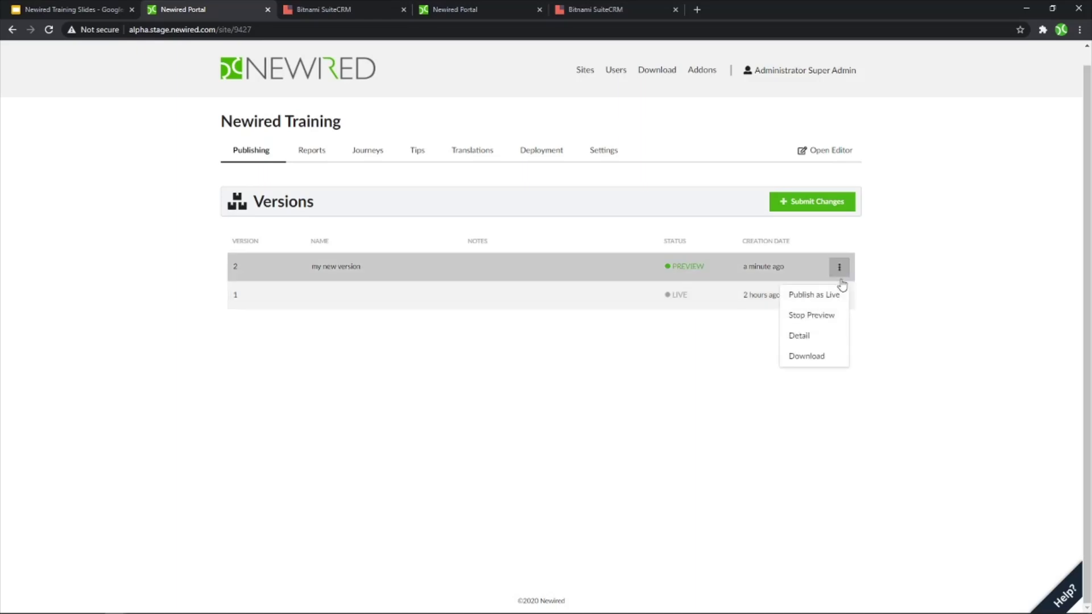
pyautogui.click(834, 296)
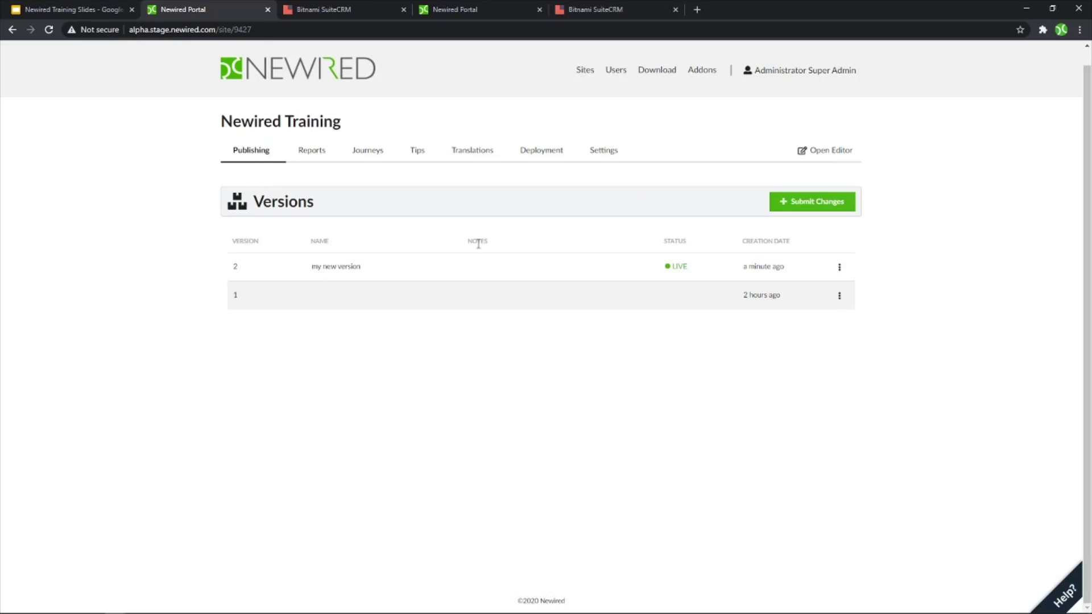
pyautogui.click(385, 8)
pyautogui.click(49, 29)
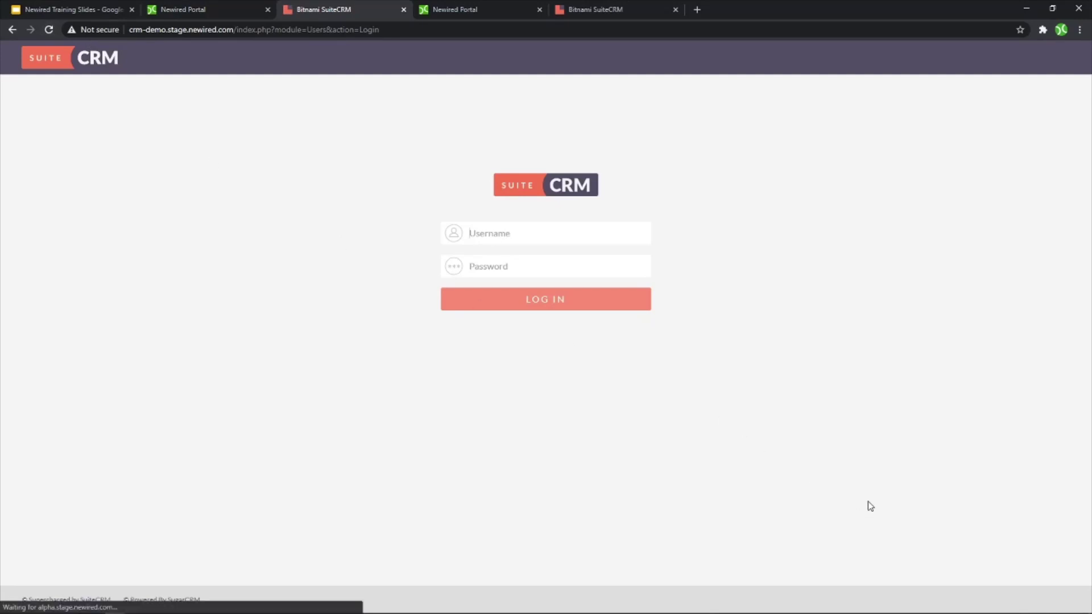
# - Check the live Help? journeys panel and the LOG IN tip, then return to Newired Portal
pyautogui.click(1077, 598)
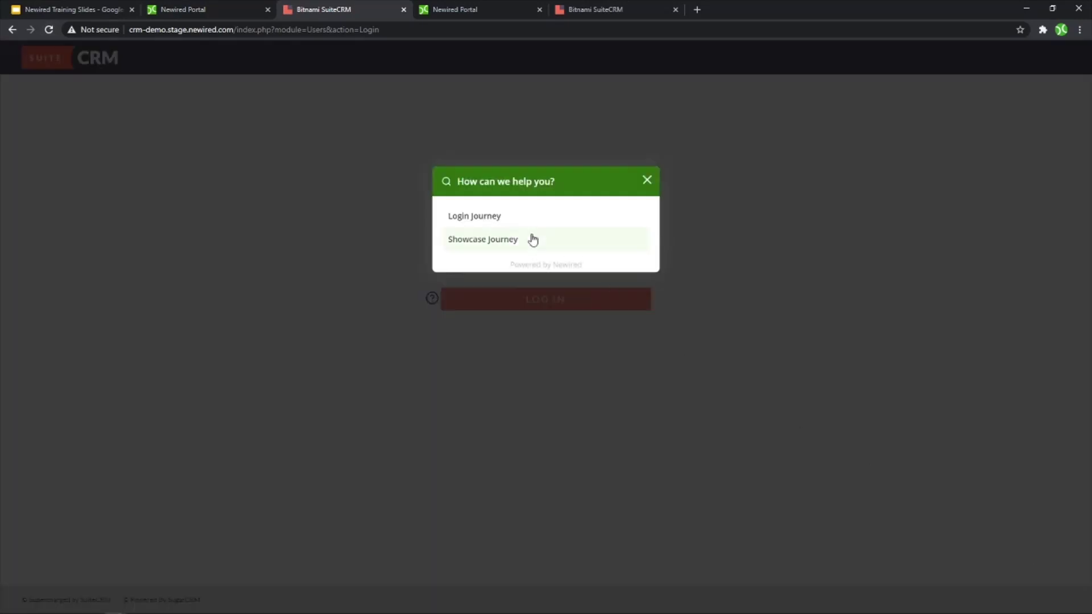
pyautogui.click(649, 182)
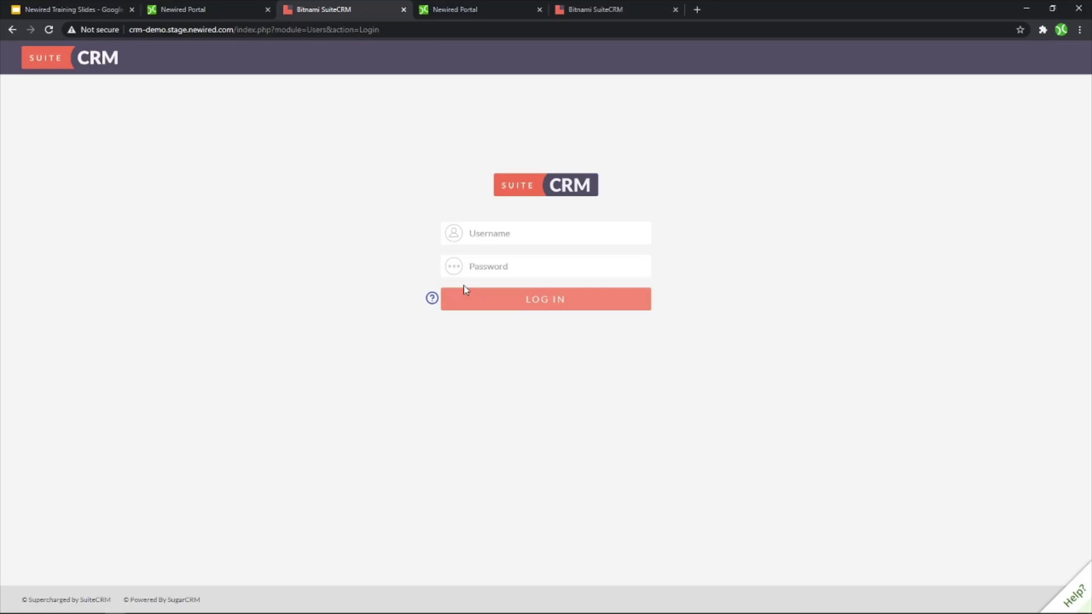
pyautogui.moveTo(433, 303)
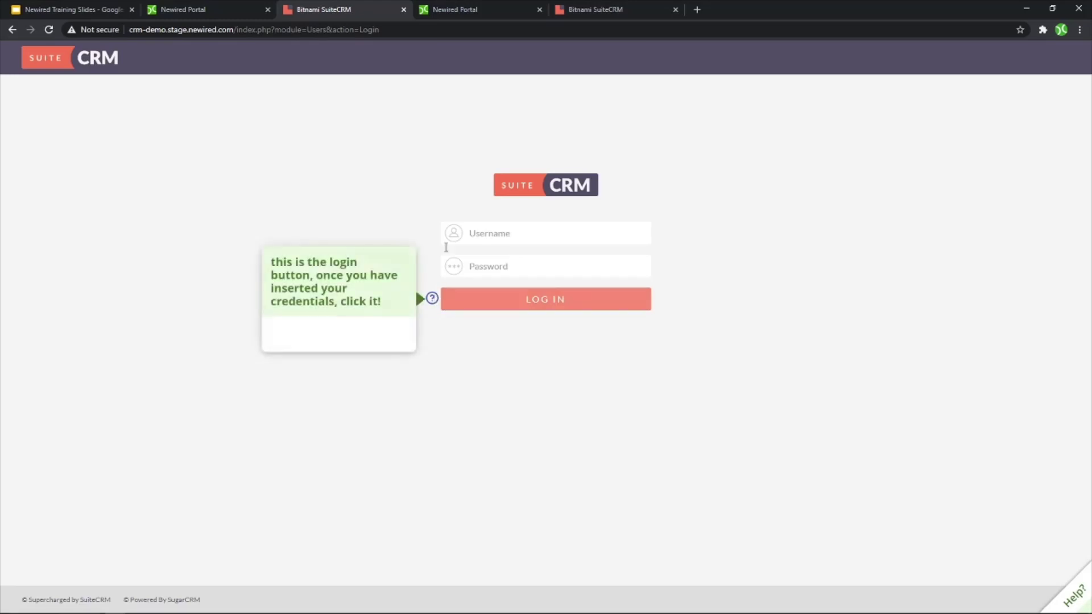
pyautogui.click(245, 8)
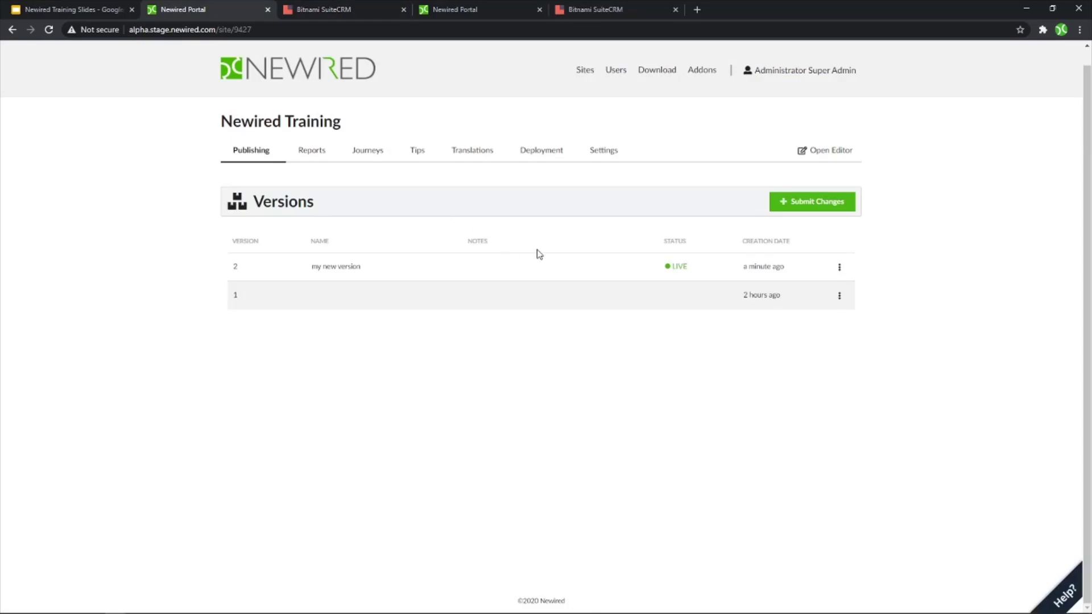